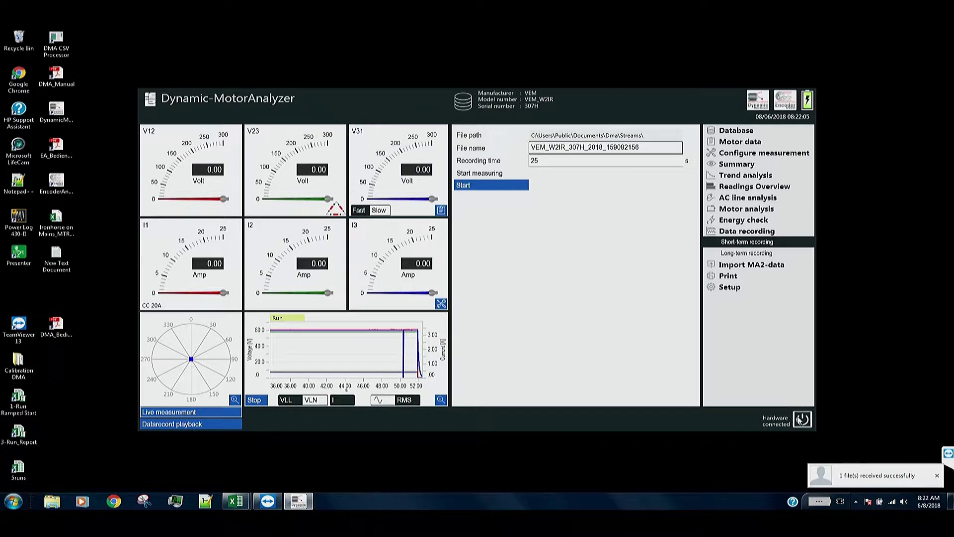
Step: Exit Dynamic-MotorAnalyzer and switch to DMA CSV Processor, placing its window higher on the desktop
click(801, 419)
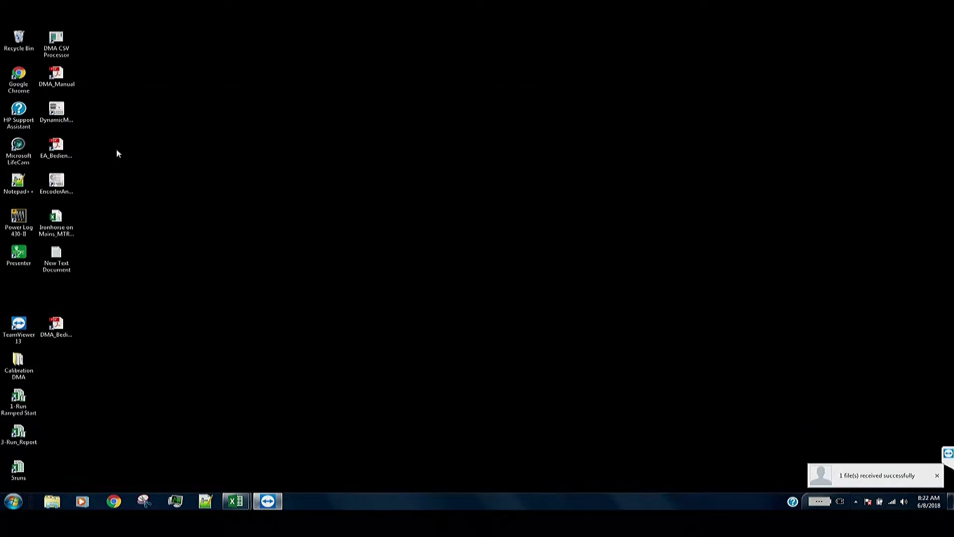
double_click(62, 50)
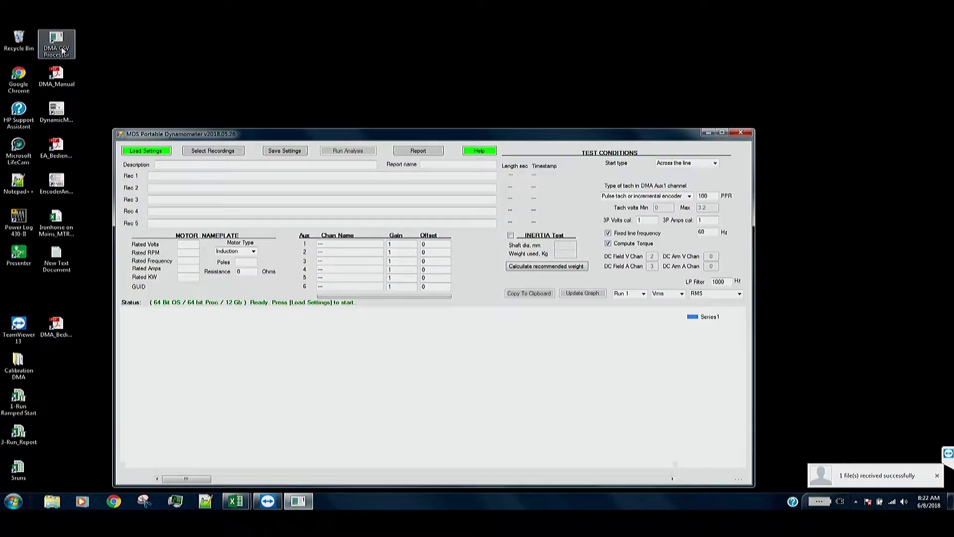
drag(287, 138, 307, 88)
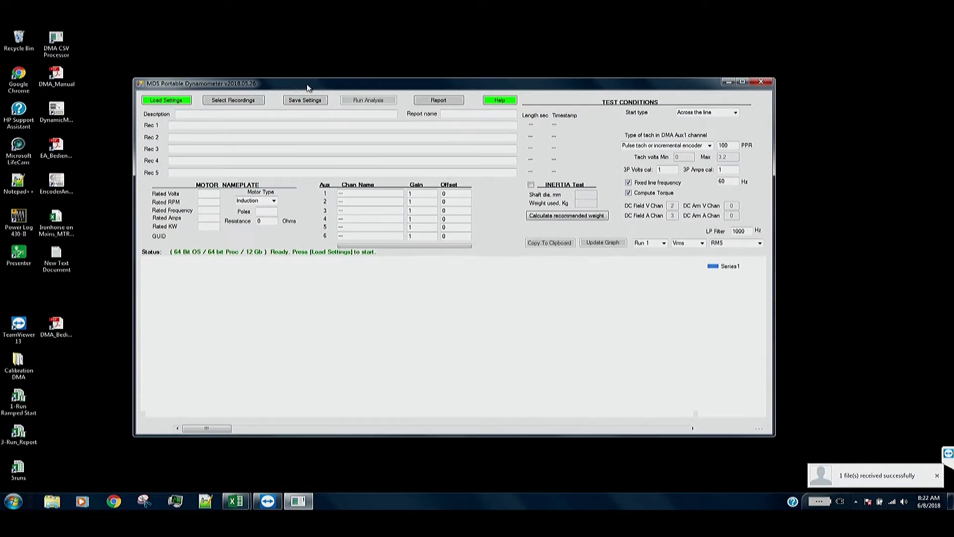
click(222, 101)
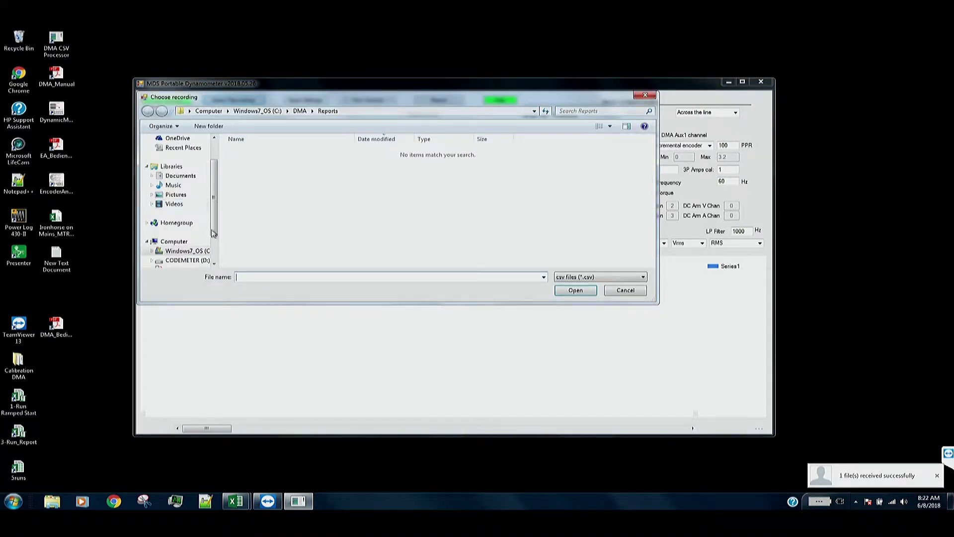
click(185, 176)
double_click(247, 224)
double_click(249, 177)
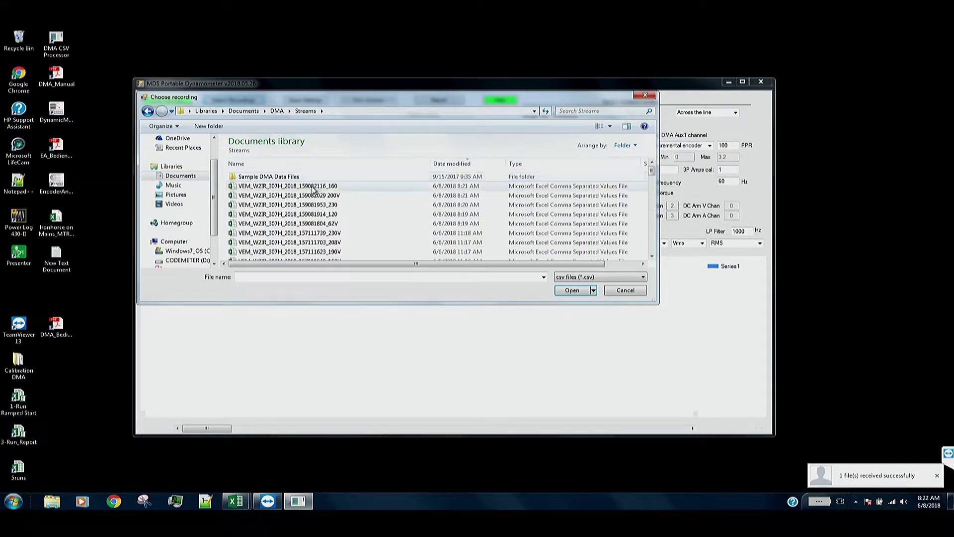
click(313, 187)
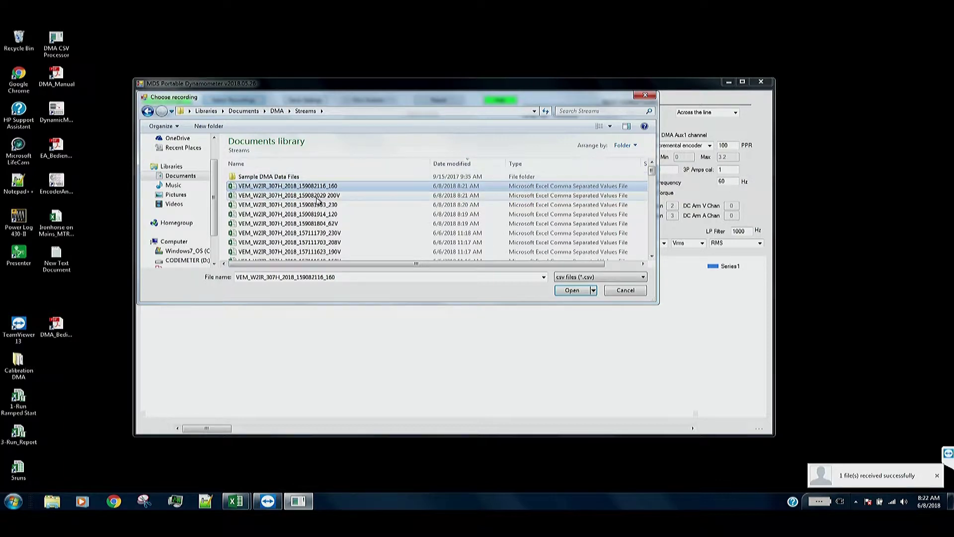
ctrl+click(317, 196)
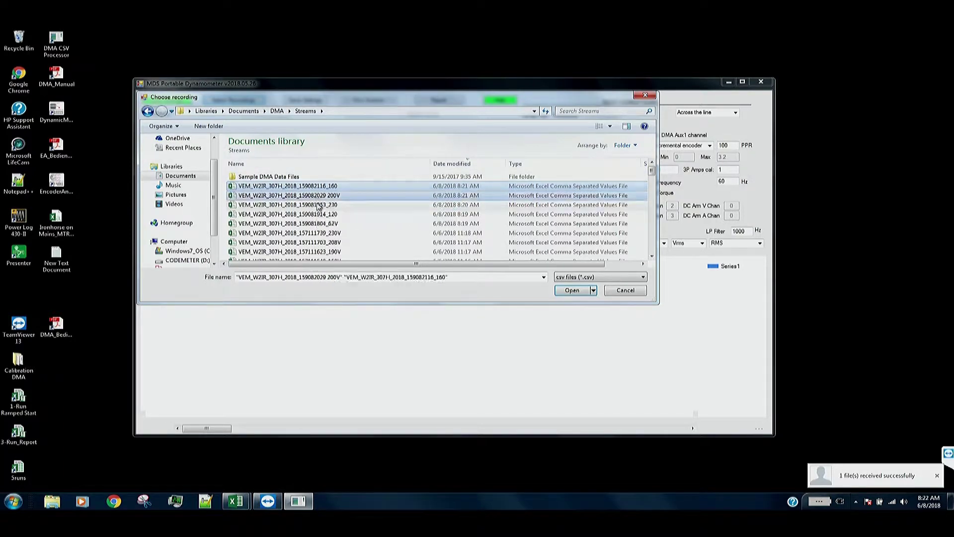
ctrl+click(318, 204)
ctrl+click(317, 214)
ctrl+click(314, 224)
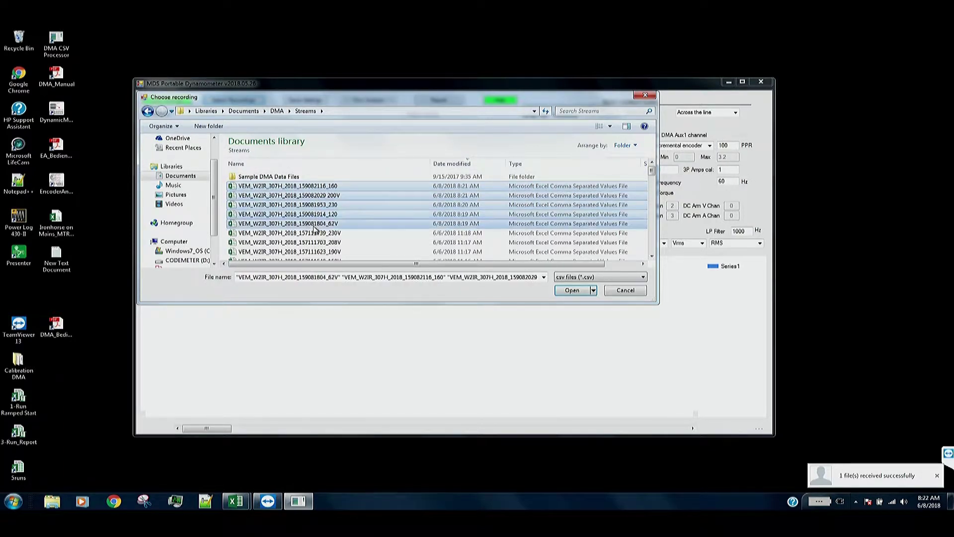
click(572, 292)
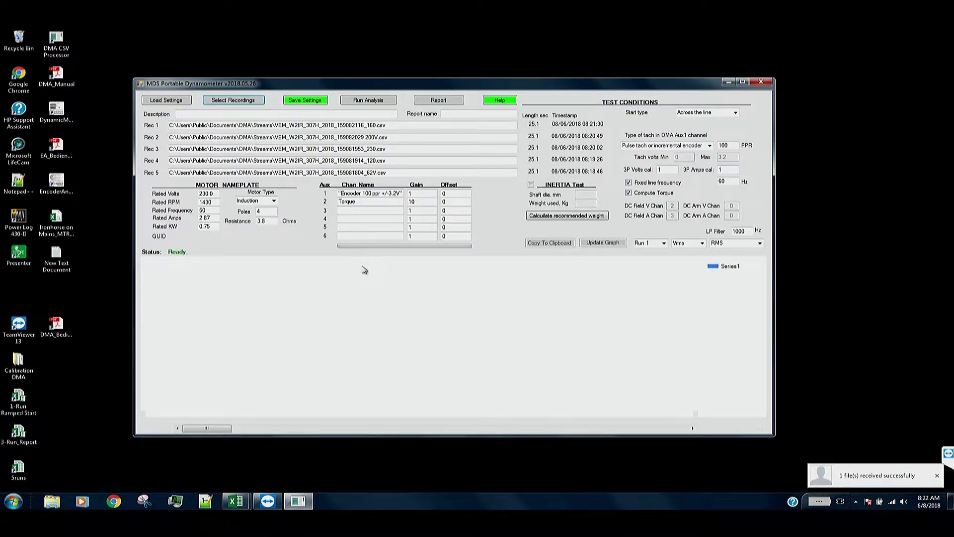
Step: Set the motor nameplate to 60 Hz rated frequency, 268 rated volts, 1712 rated RPM and 0.9 rated KW
click(210, 210)
text(60)
drag(216, 193, 181, 198)
text(268)
drag(214, 202, 193, 205)
text(1712)
click(210, 218)
drag(215, 226, 189, 228)
text(0.9)
Step: Enter "Re-rated VEM analysis" as the description and save the settings
click(283, 114)
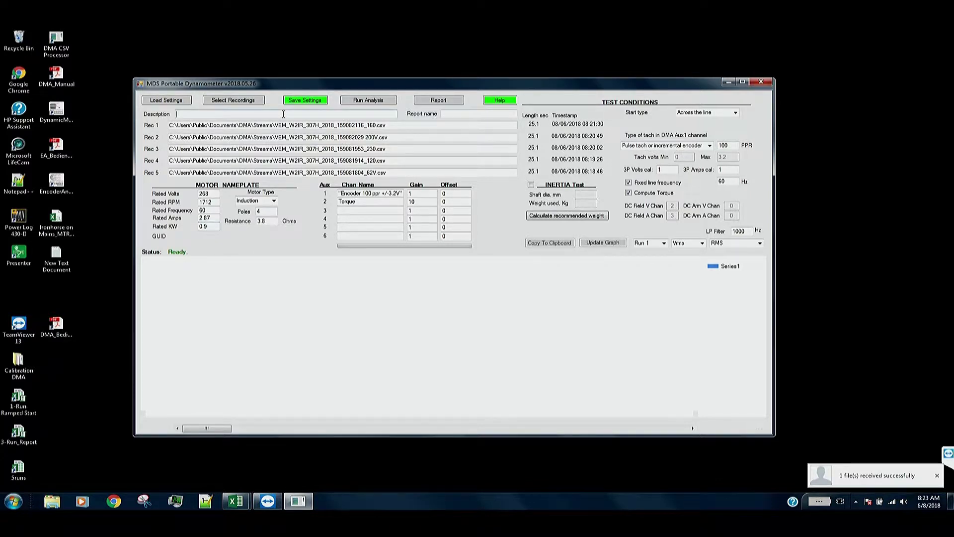
text(Re-rated VEM analysis)
click(310, 101)
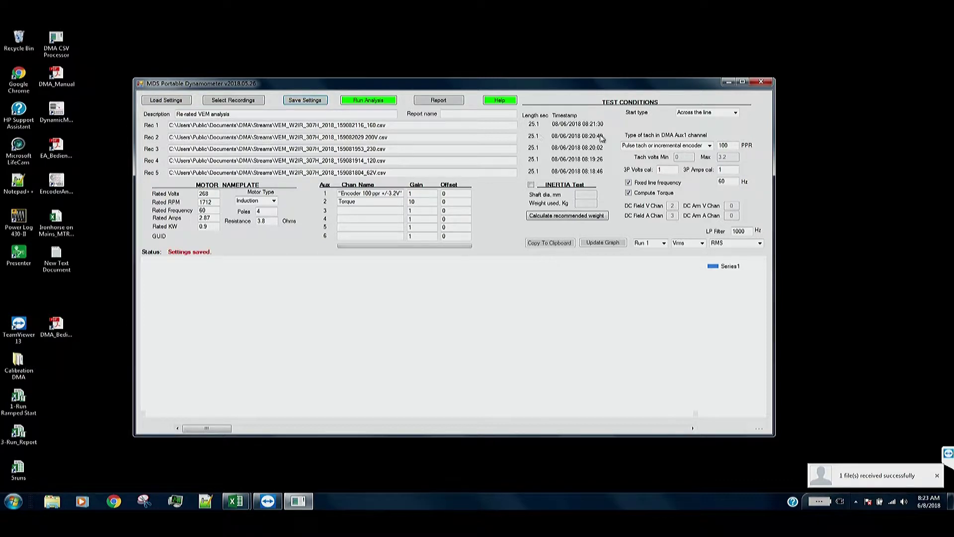
Step: With the pulse tach or incremental encoder type selected, set the minimum tach volts to -3.2 and save the settings
click(709, 146)
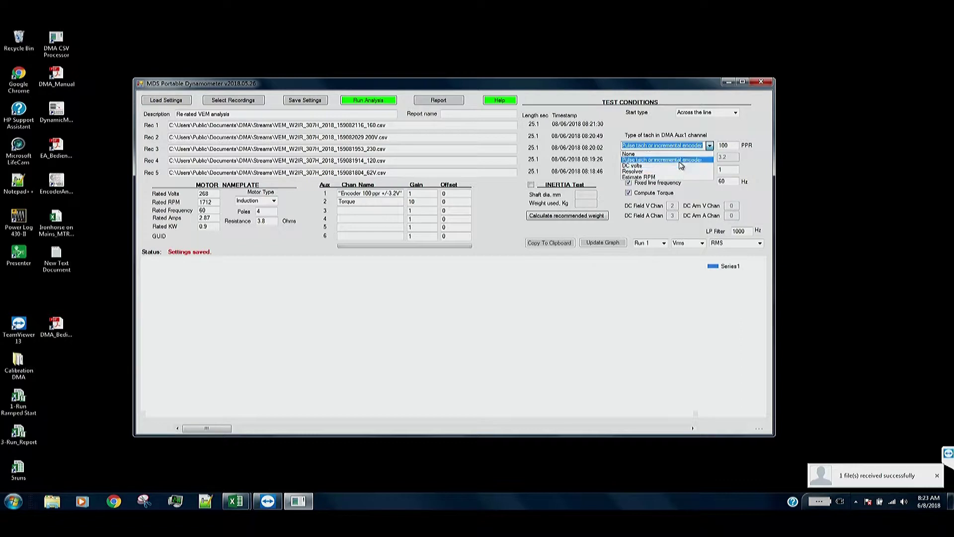
click(681, 160)
click(683, 158)
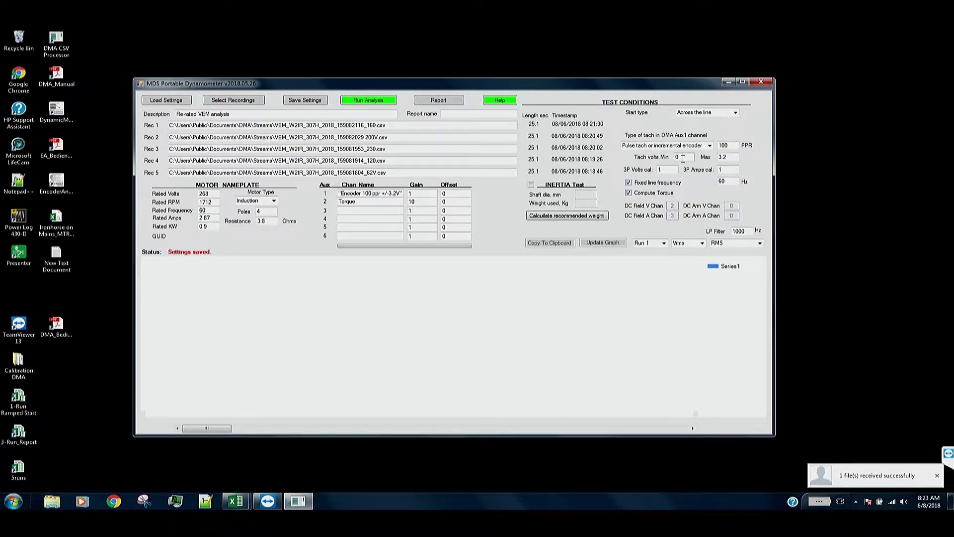
text(-3.2)
click(727, 156)
click(313, 101)
click(372, 101)
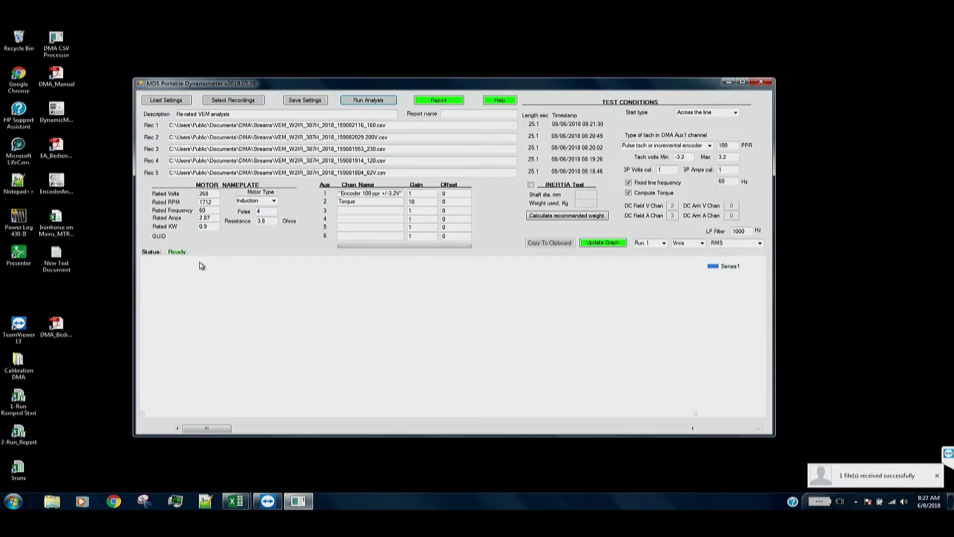
click(449, 103)
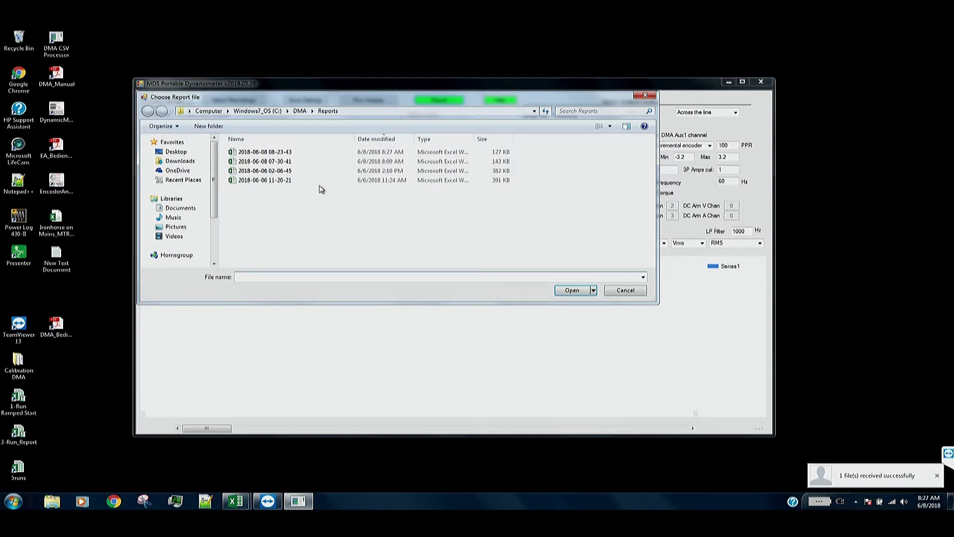
click(294, 153)
click(567, 291)
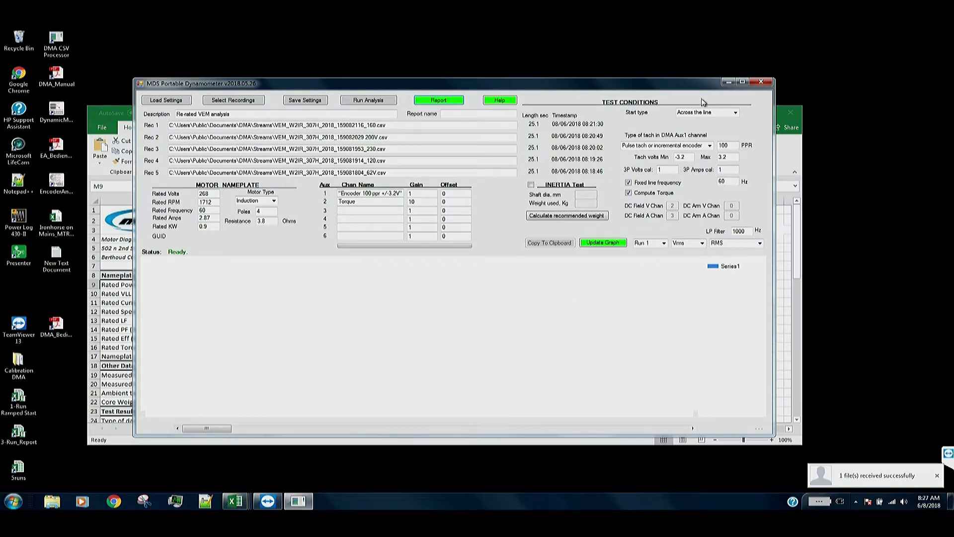
click(728, 82)
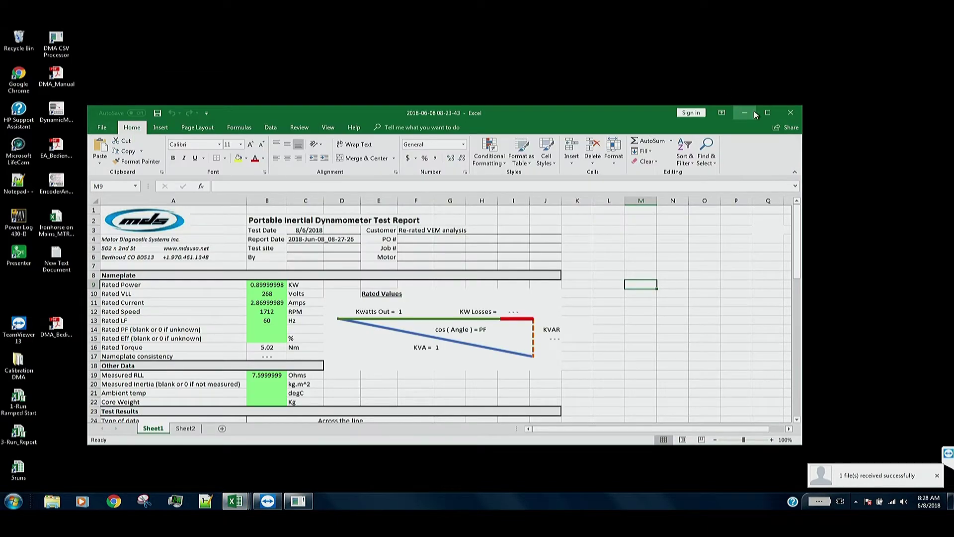
click(769, 112)
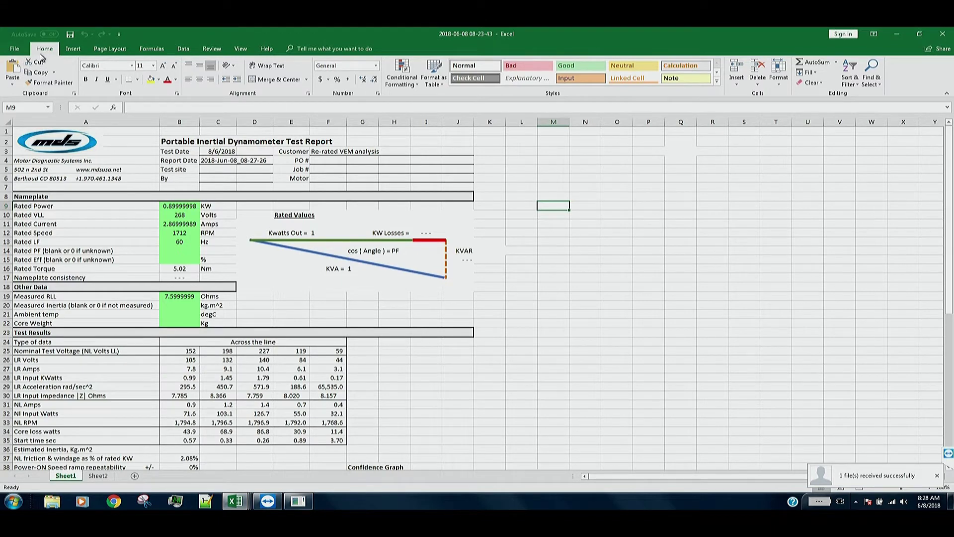
click(15, 48)
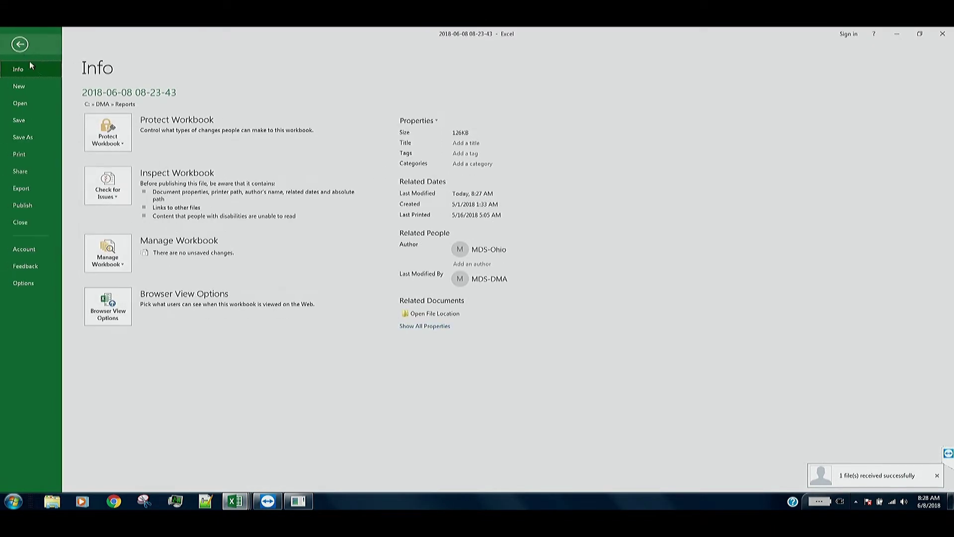
click(23, 155)
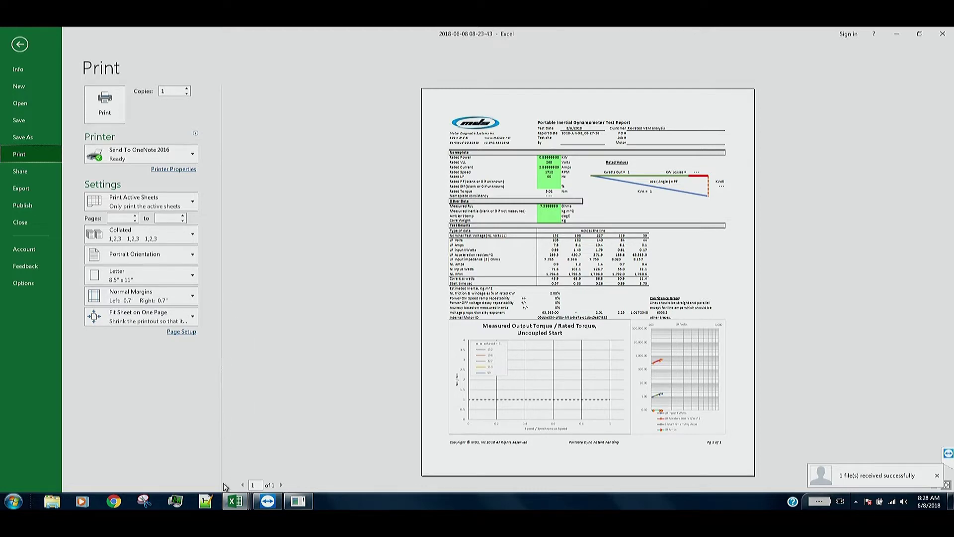
click(943, 34)
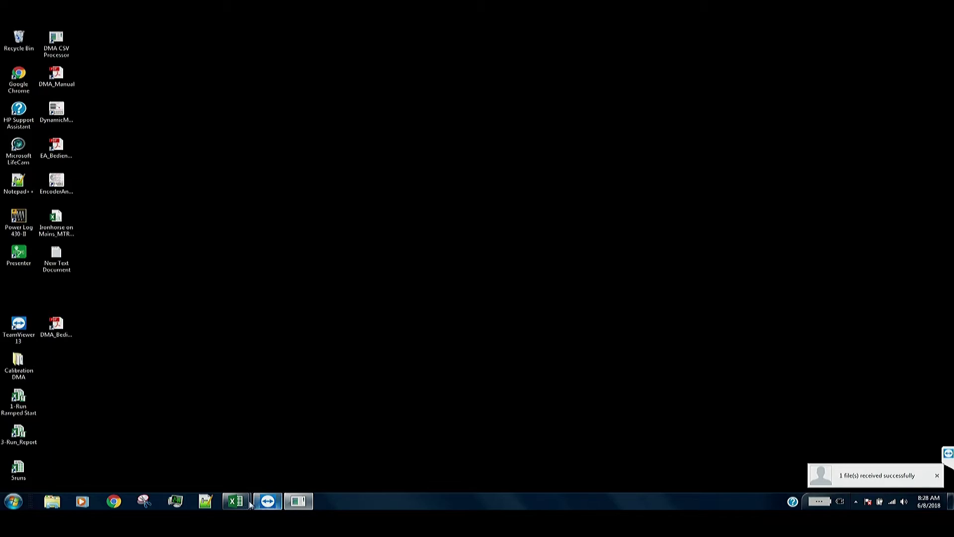
mouse_move(241, 504)
click(290, 459)
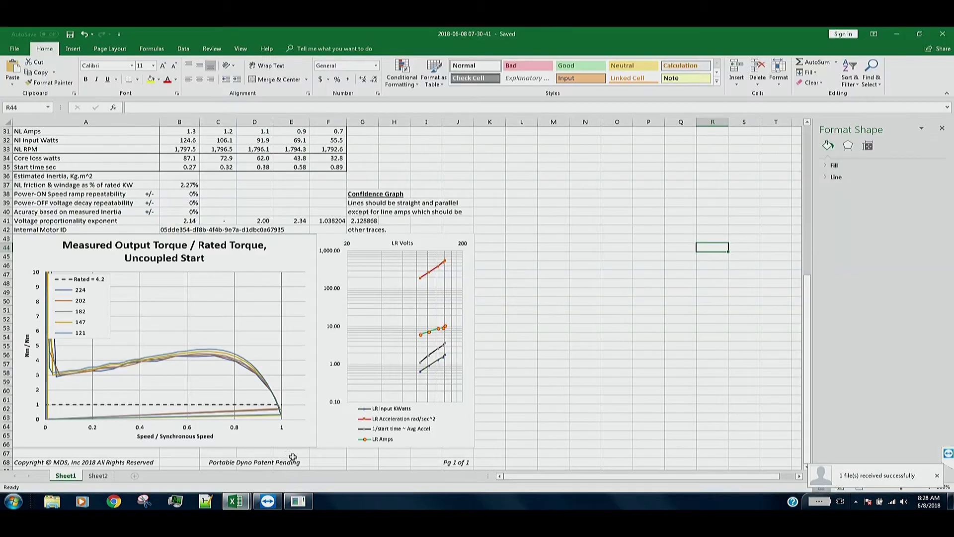
click(15, 49)
click(24, 154)
Step: Switch to the 5runs_lowres_analysis_template workbook to view its speed graphs
mouse_move(227, 505)
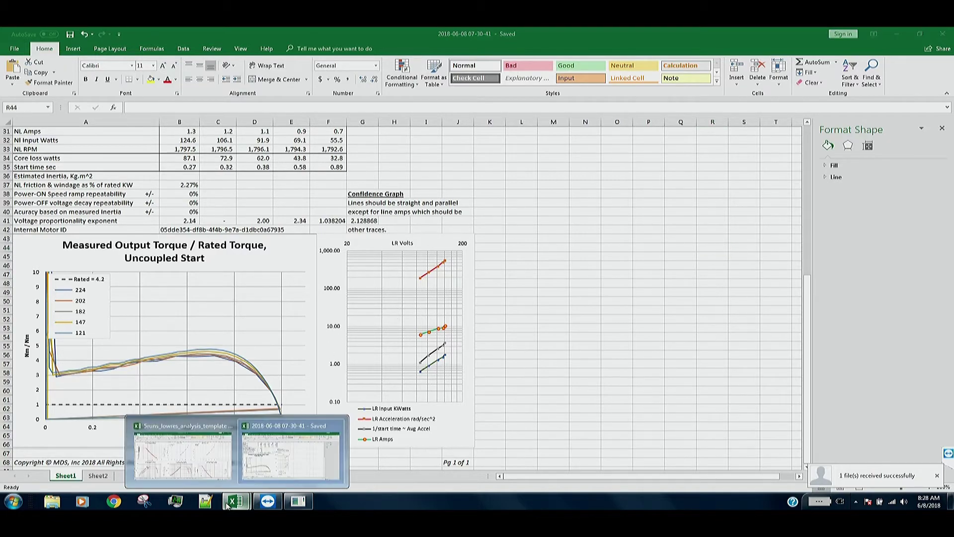
click(260, 461)
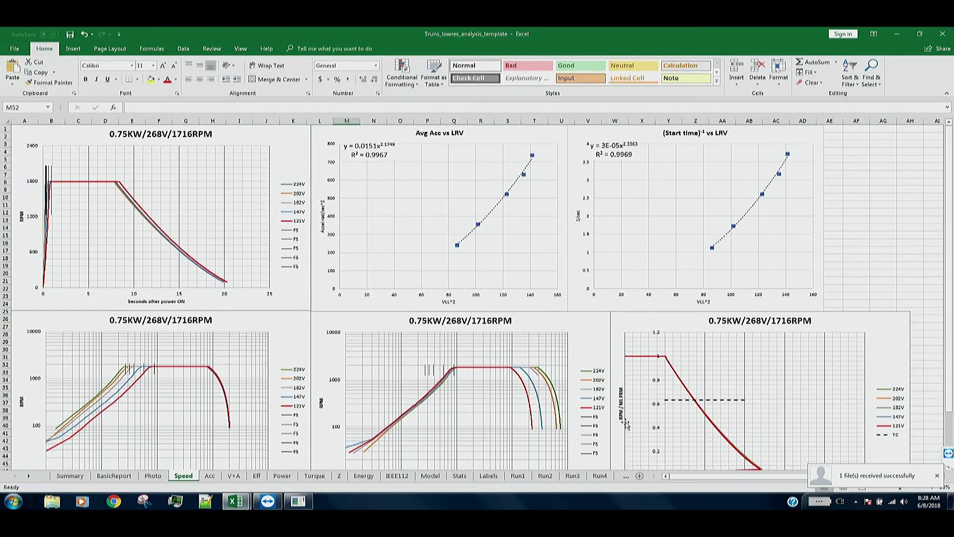